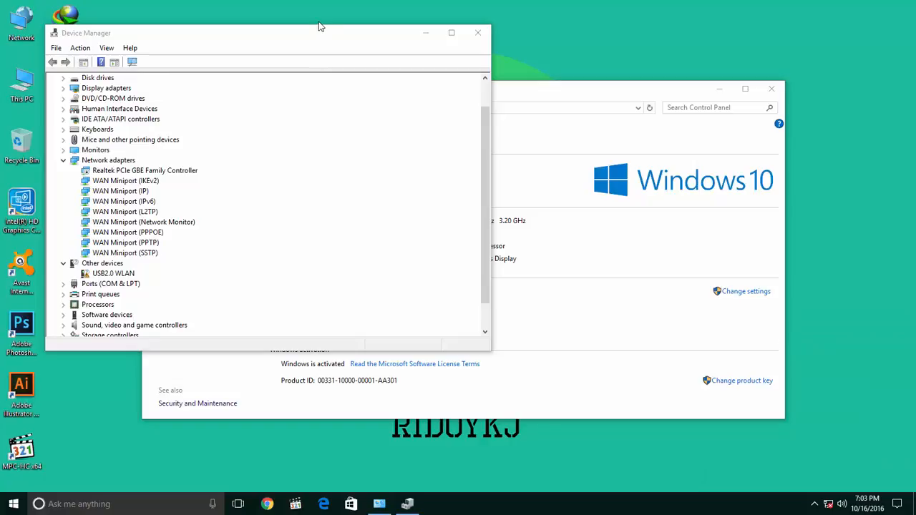
Step: Close the Device Manager and System windows
{"action": "left_click_drag", "start_coordinate": [303, 37], "coordinate": [387, 45]}
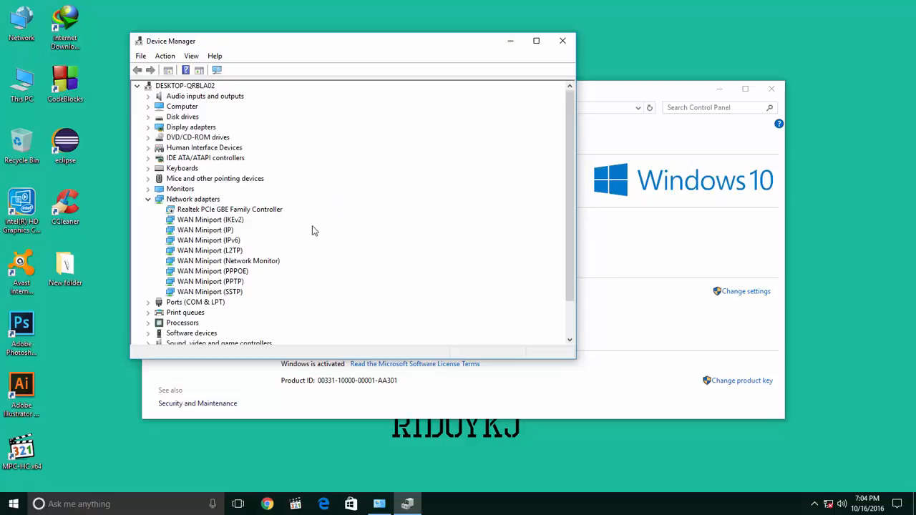
{"action": "left_click", "coordinate": [563, 42]}
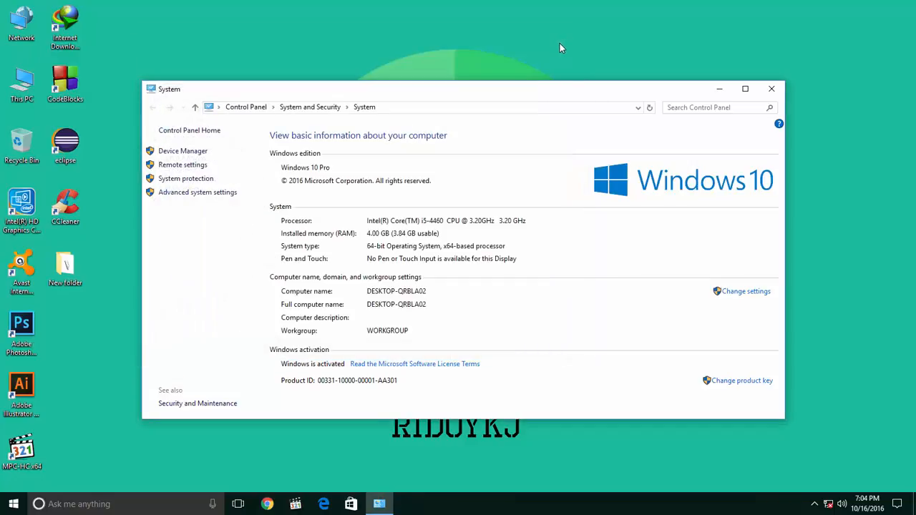
{"action": "left_click", "coordinate": [771, 89]}
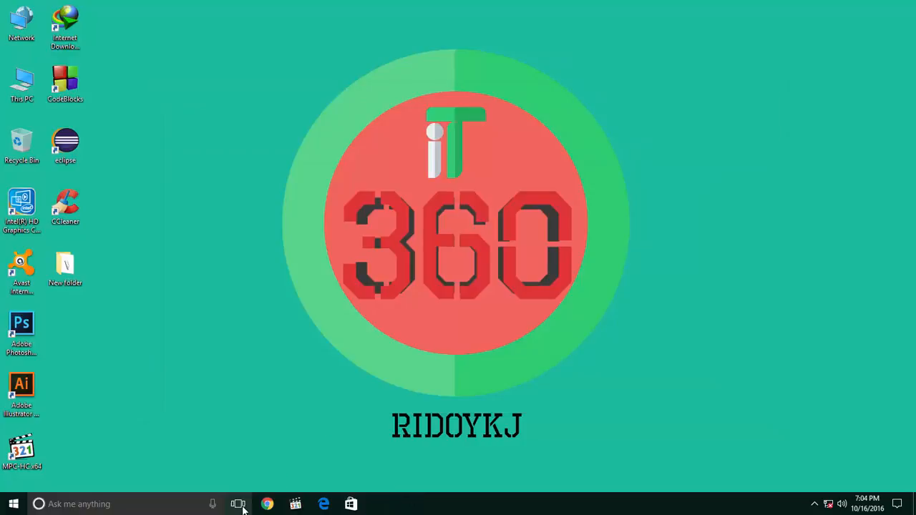
Step: Open Chrome and search Google for "tl wn722n driver"
{"action": "left_click", "coordinate": [268, 504]}
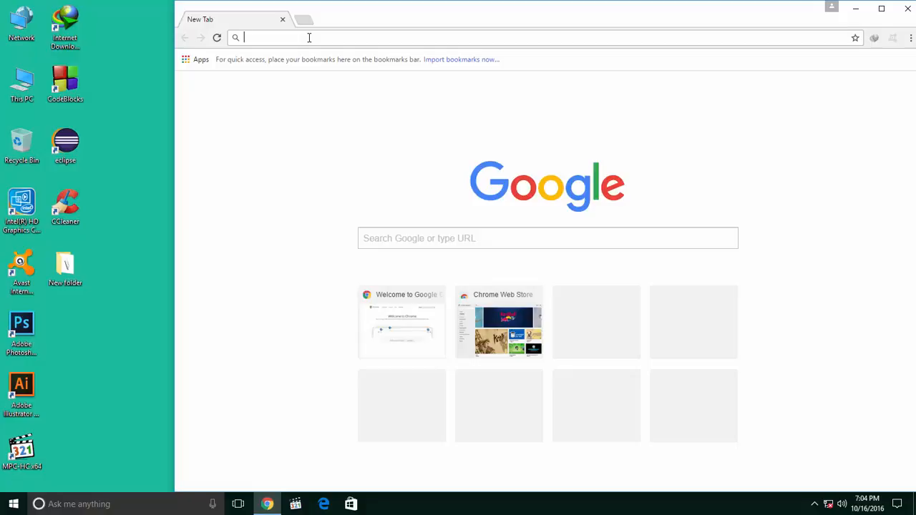
{"action": "type", "text": "tl wn"}
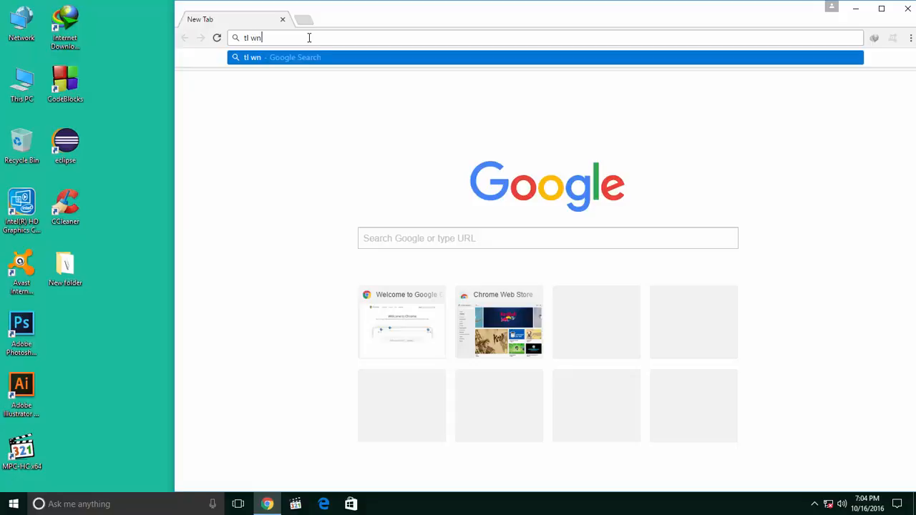
{"action": "type", "text": "722n driver"}
{"action": "key", "text": "Return"}
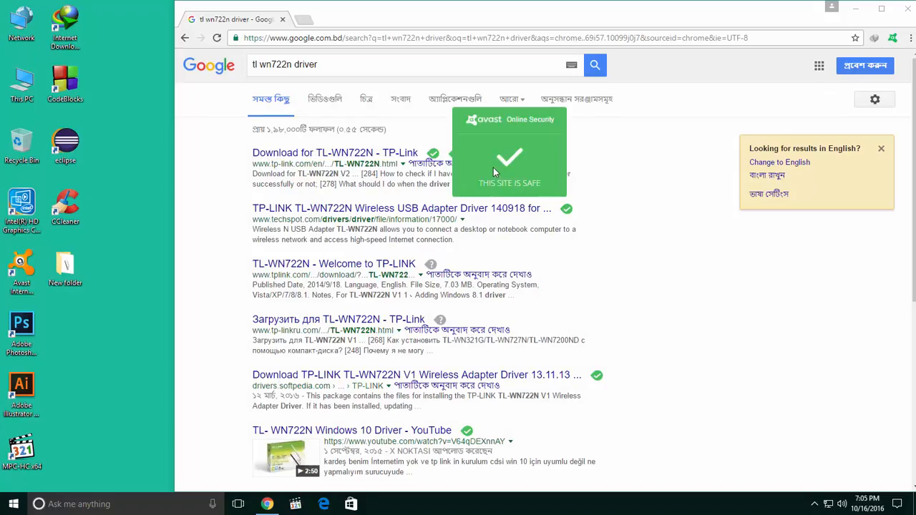
Step: Open the search result "Download for TL-WN722N - TP-Link" from the tp-link.com site
{"action": "left_click_drag", "start_coordinate": [253, 166], "coordinate": [380, 165]}
{"action": "left_click", "coordinate": [349, 166]}
{"action": "left_click", "coordinate": [371, 165]}
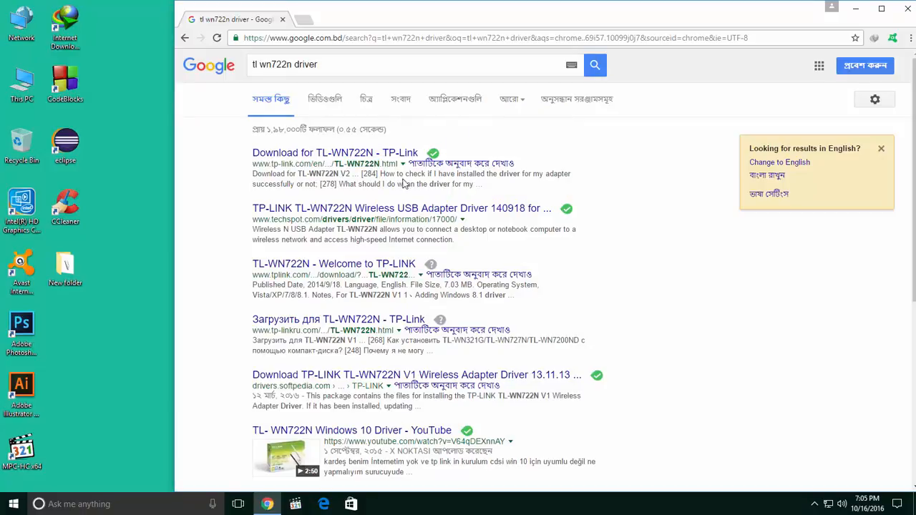
{"action": "right_click", "coordinate": [349, 156]}
{"action": "left_click", "coordinate": [306, 186]}
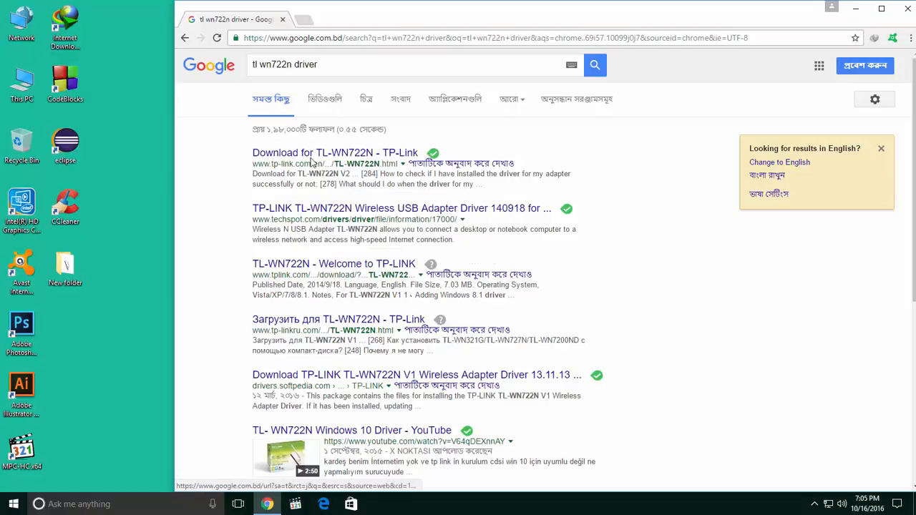
{"action": "left_click", "coordinate": [321, 154]}
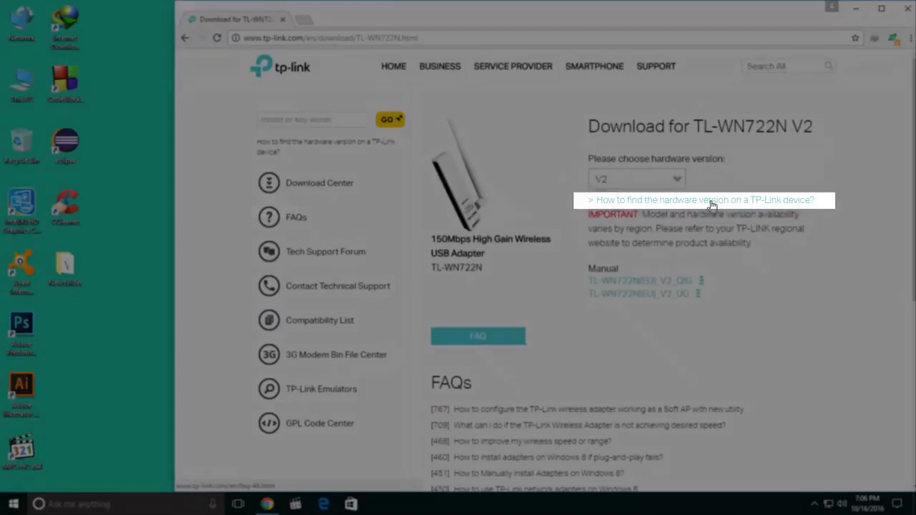
Step: Read TP-Link's FAQ on finding a device's hardware version in a separate tab and return to the download page
{"action": "right_click", "coordinate": [712, 204]}
{"action": "left_click", "coordinate": [752, 210]}
{"action": "left_click", "coordinate": [340, 21]}
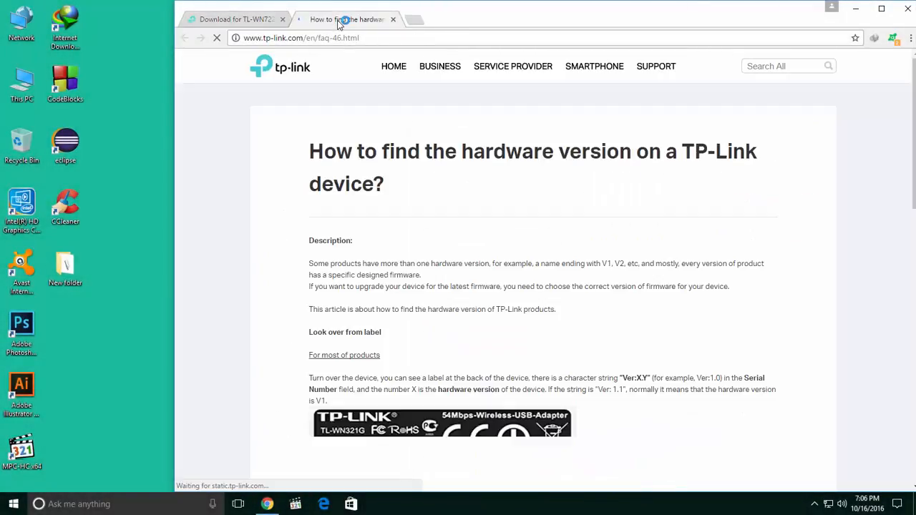
{"action": "scroll", "coordinate": [665, 241], "scroll_direction": "down", "scroll_amount": 3}
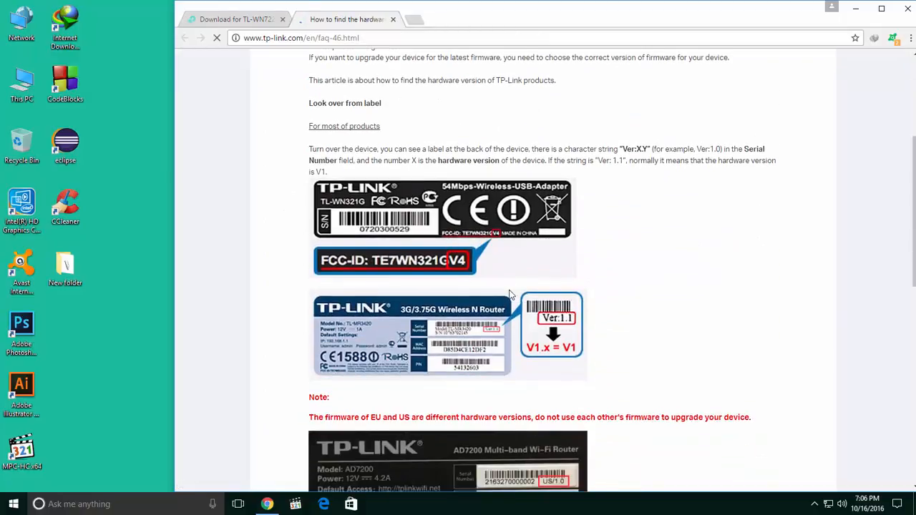
{"action": "scroll", "coordinate": [510, 292], "scroll_direction": "down", "scroll_amount": 1}
{"action": "scroll", "coordinate": [510, 293], "scroll_direction": "down", "scroll_amount": 1}
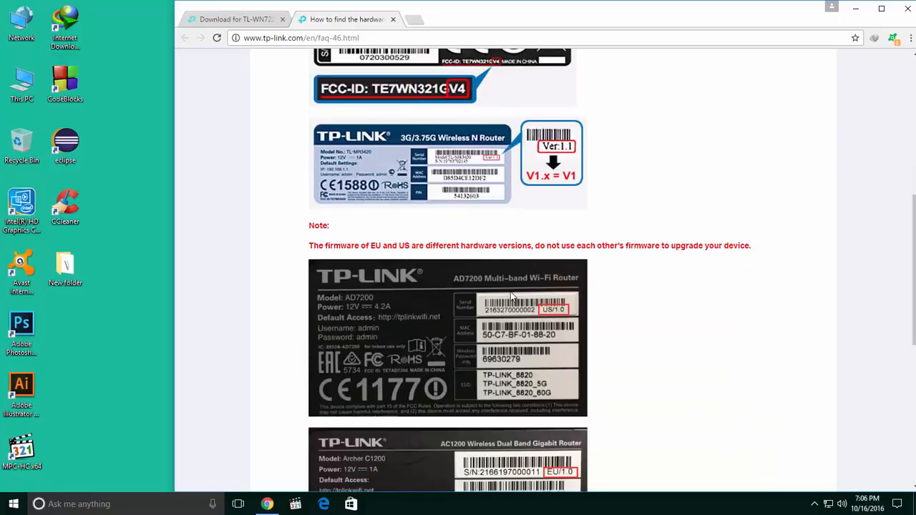
{"action": "scroll", "coordinate": [511, 295], "scroll_direction": "down", "scroll_amount": 1}
{"action": "scroll", "coordinate": [512, 297], "scroll_direction": "down", "scroll_amount": 1}
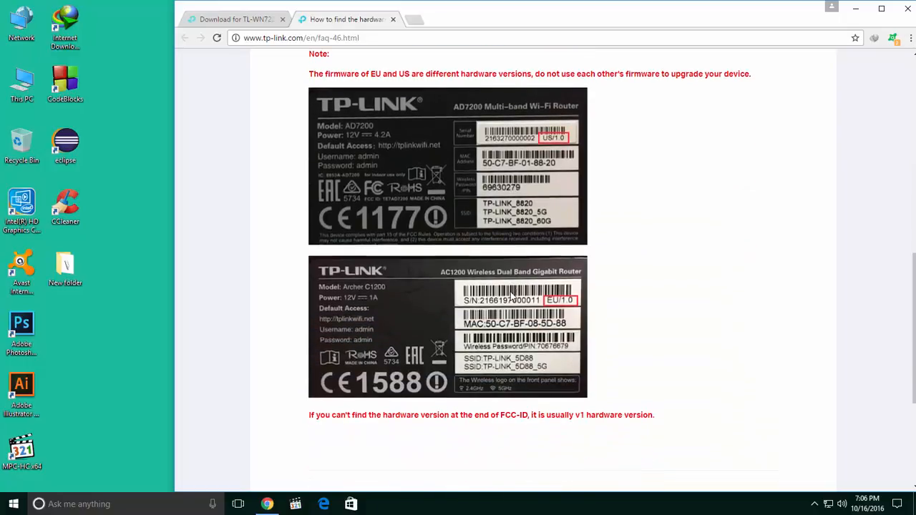
{"action": "scroll", "coordinate": [512, 296], "scroll_direction": "down", "scroll_amount": 1}
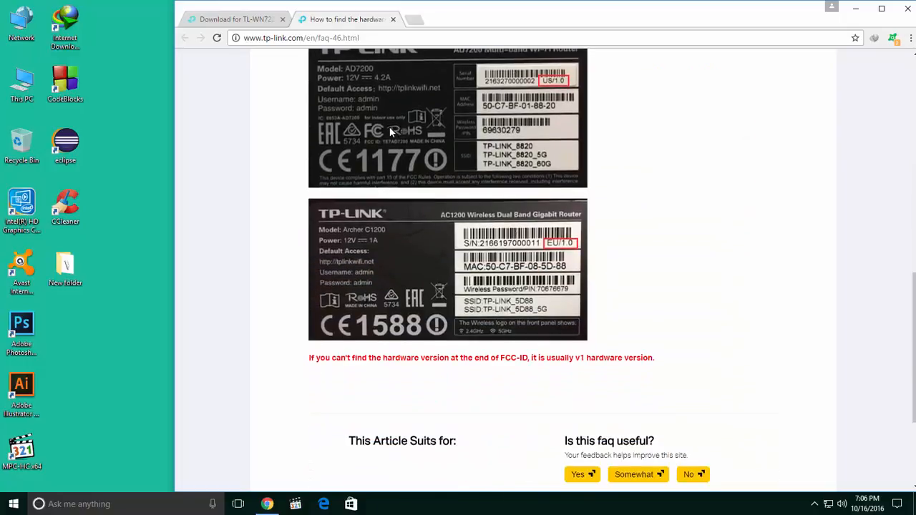
{"action": "left_click", "coordinate": [236, 19]}
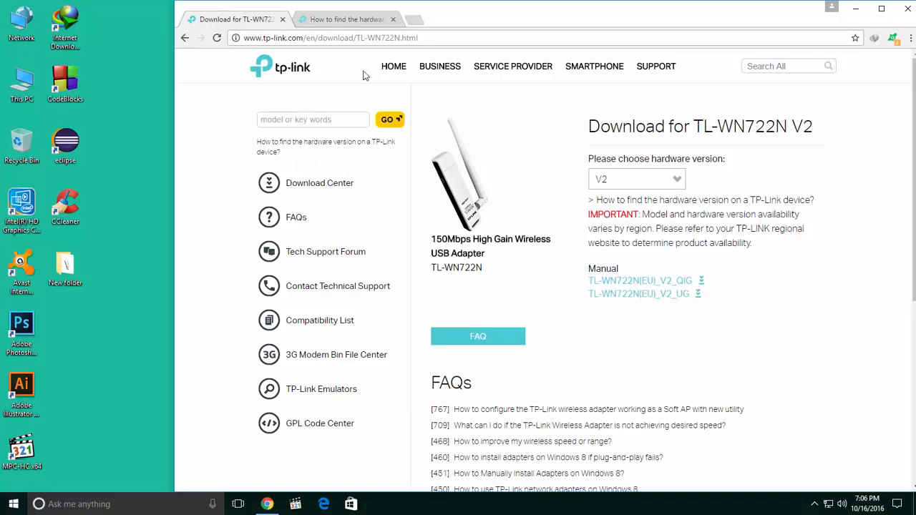
{"action": "left_click", "coordinate": [663, 180]}
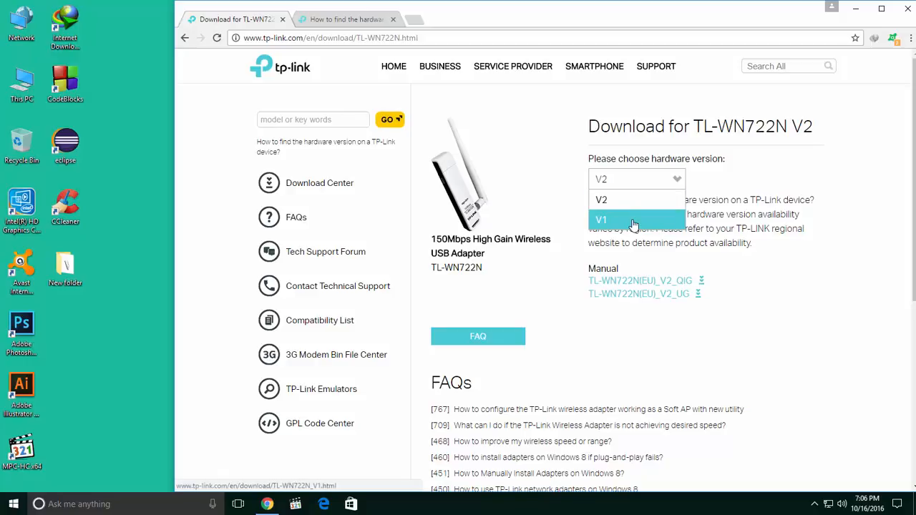
{"action": "left_click", "coordinate": [748, 201]}
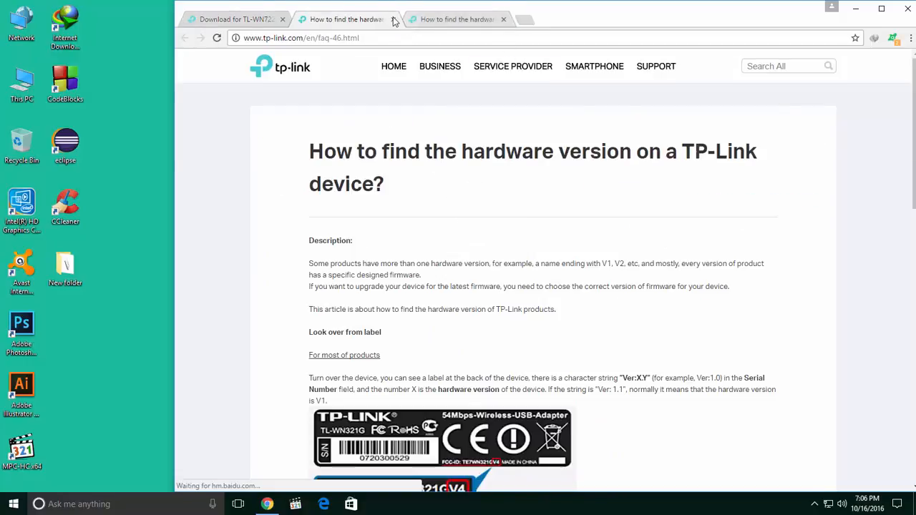
{"action": "key", "text": "ctrl+w"}
Step: Choose V1 as the hardware version on the TL-WN722N download page
{"action": "scroll", "coordinate": [562, 354], "scroll_direction": "down", "scroll_amount": 3}
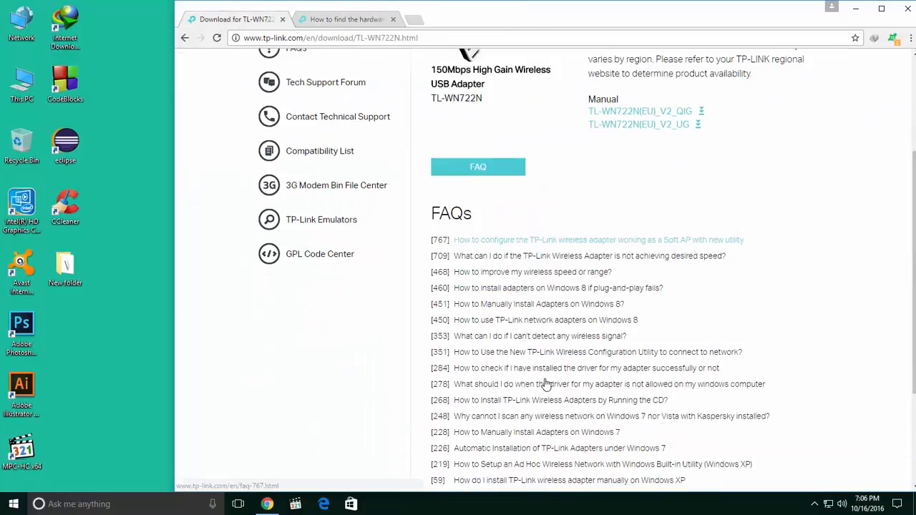
{"action": "scroll", "coordinate": [549, 382], "scroll_direction": "up", "scroll_amount": 3}
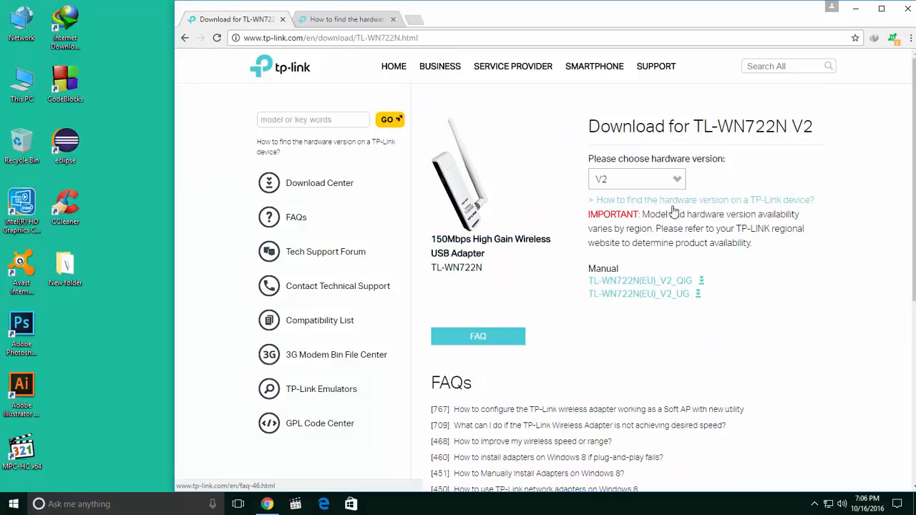
{"action": "left_click", "coordinate": [650, 184]}
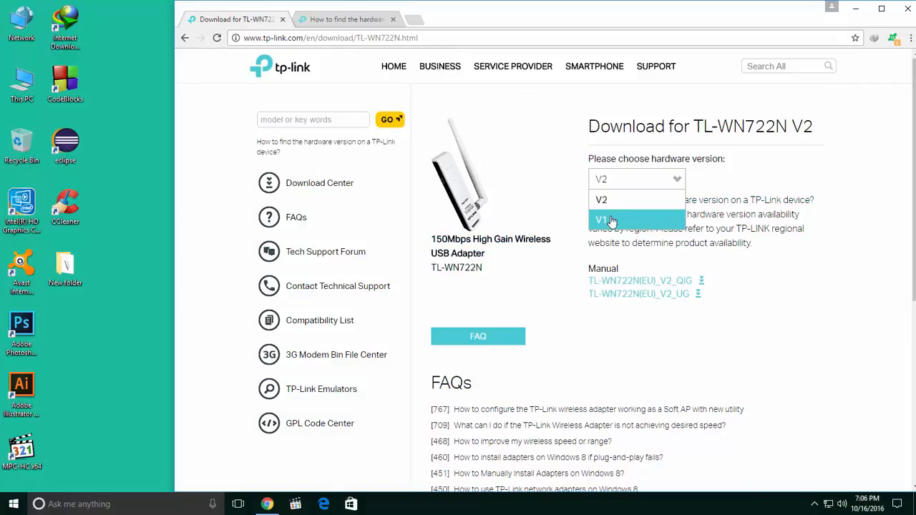
{"action": "left_click", "coordinate": [608, 221]}
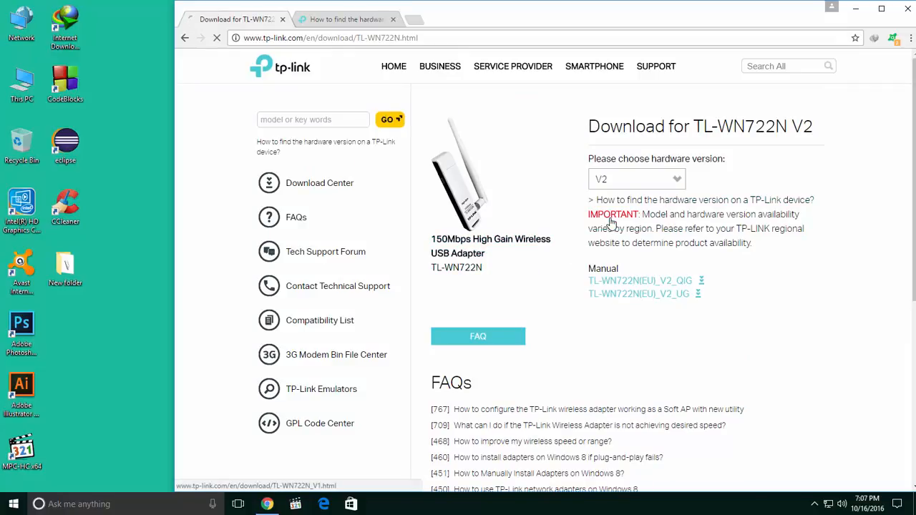
Step: Show the list of drivers offered for the TL-WN722N V1
{"action": "scroll", "coordinate": [621, 229], "scroll_direction": "down", "scroll_amount": 3}
{"action": "scroll", "coordinate": [621, 229], "scroll_direction": "up", "scroll_amount": 2}
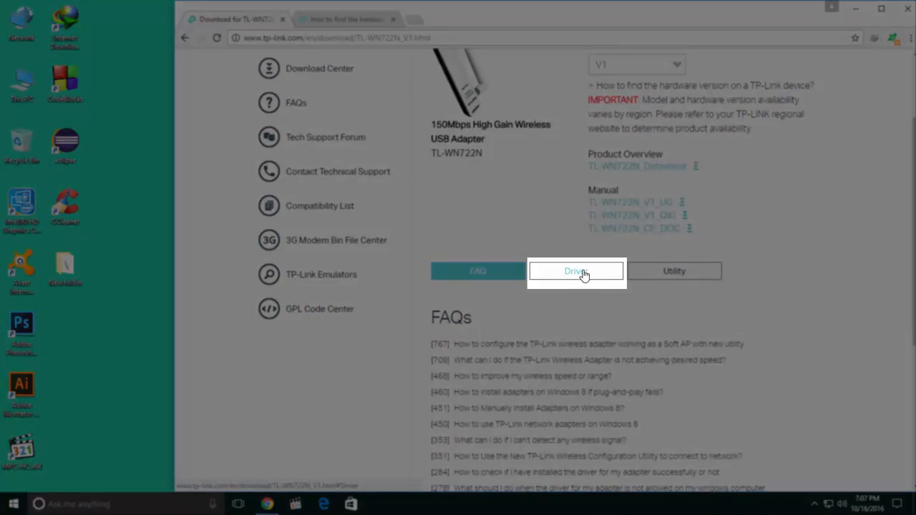
{"action": "left_click", "coordinate": [584, 275]}
{"action": "scroll", "coordinate": [584, 275], "scroll_direction": "down", "scroll_amount": 3}
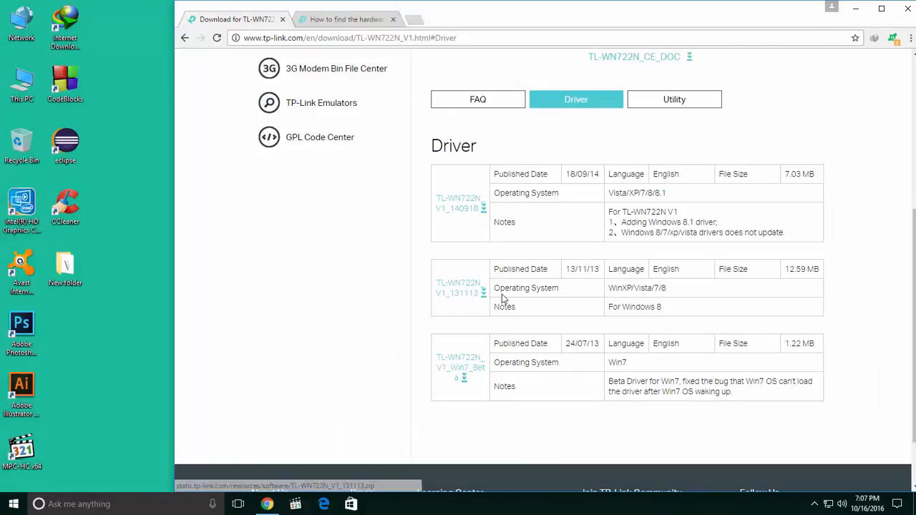
Step: Examine the supported operating systems and published dates of the listed TL-WN722N V1 drivers
{"action": "left_click_drag", "start_coordinate": [668, 292], "coordinate": [654, 289]}
{"action": "left_click", "coordinate": [639, 292]}
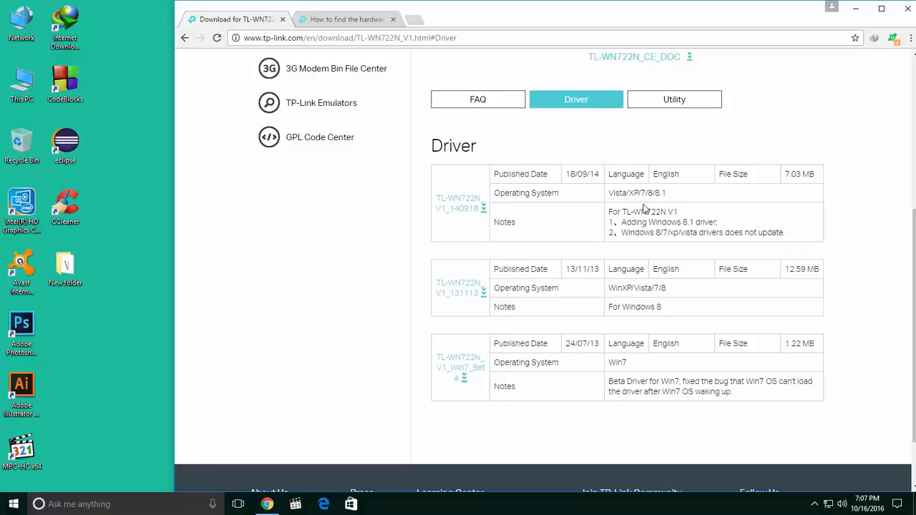
{"action": "left_click_drag", "start_coordinate": [666, 192], "coordinate": [653, 192]}
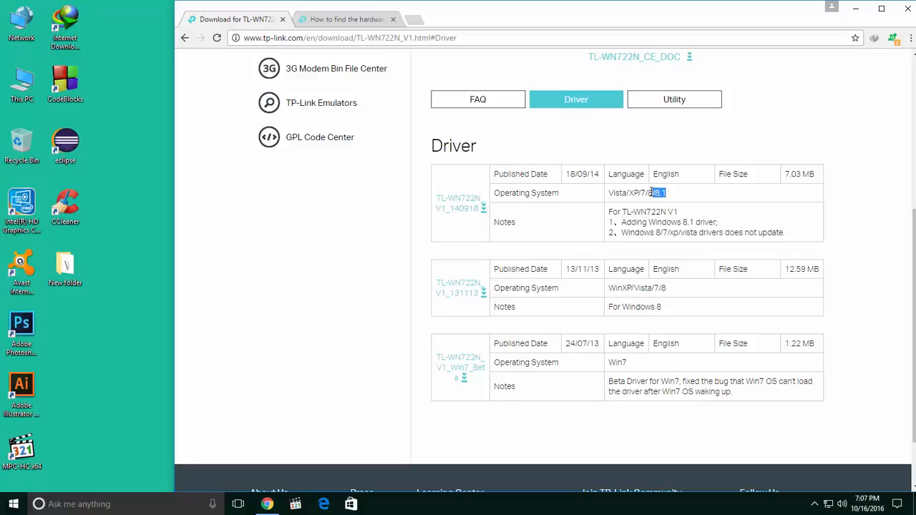
{"action": "left_click", "coordinate": [631, 364]}
{"action": "left_click_drag", "start_coordinate": [629, 362], "coordinate": [606, 363]}
{"action": "left_click", "coordinate": [633, 219]}
{"action": "scroll", "coordinate": [720, 231], "scroll_direction": "up", "scroll_amount": 1}
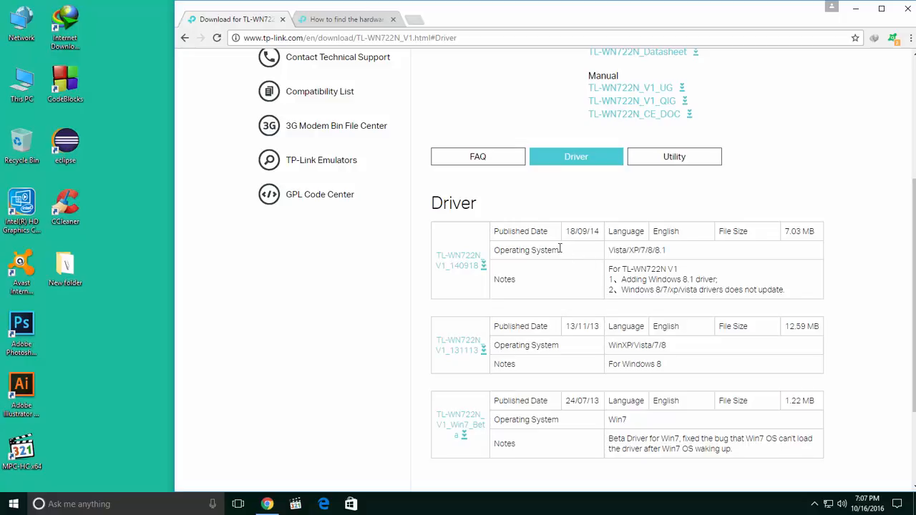
{"action": "left_click_drag", "start_coordinate": [566, 232], "coordinate": [610, 231]}
{"action": "left_click", "coordinate": [582, 231]}
Step: Download the TL-WN722N_V1_140918 driver archive to the Desktop and dismiss the completed-download dialog
{"action": "left_click", "coordinate": [461, 265]}
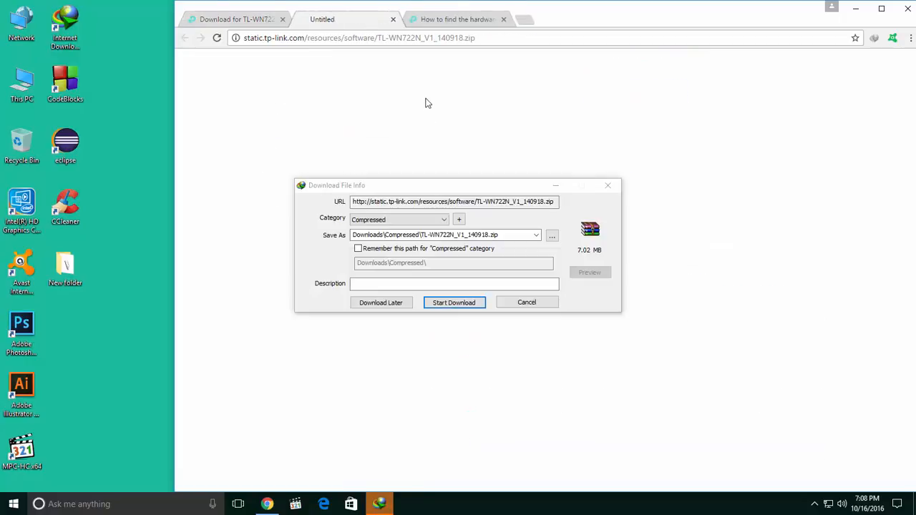
{"action": "left_click", "coordinate": [549, 239]}
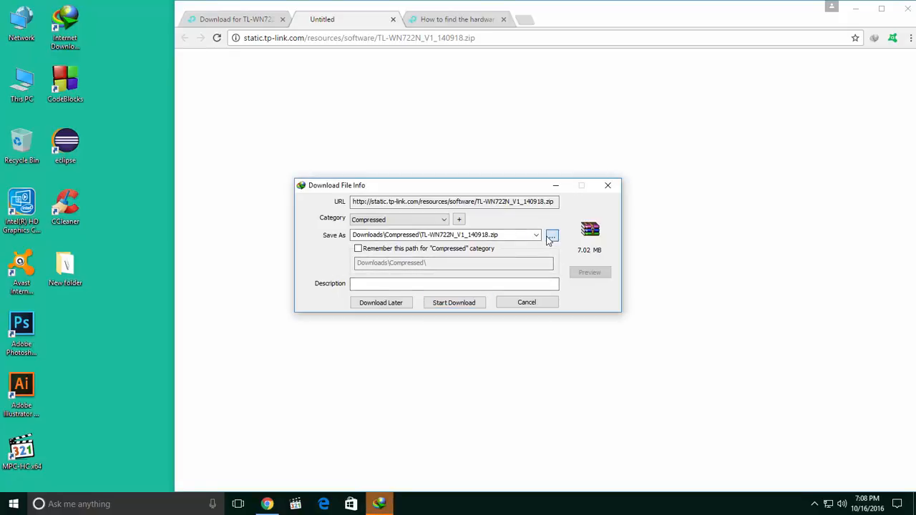
{"action": "left_click", "coordinate": [337, 275]}
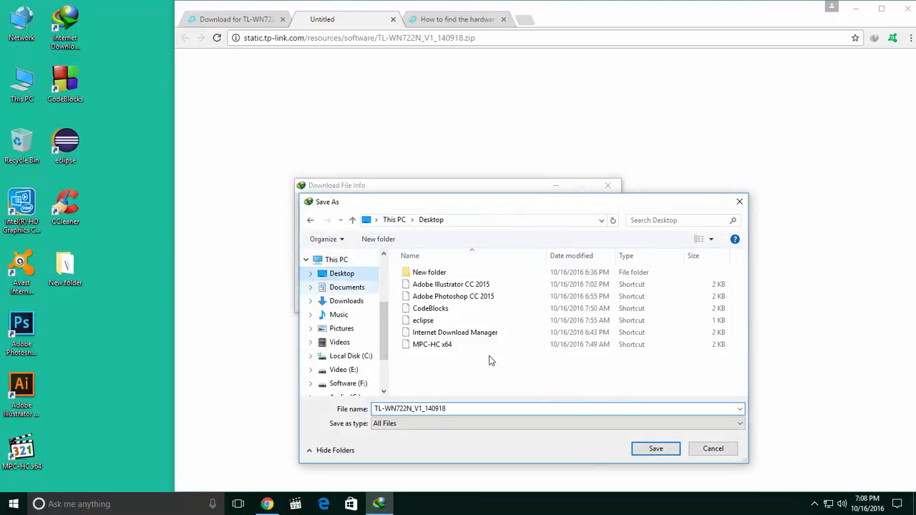
{"action": "left_click", "coordinate": [651, 451]}
{"action": "left_click", "coordinate": [462, 305]}
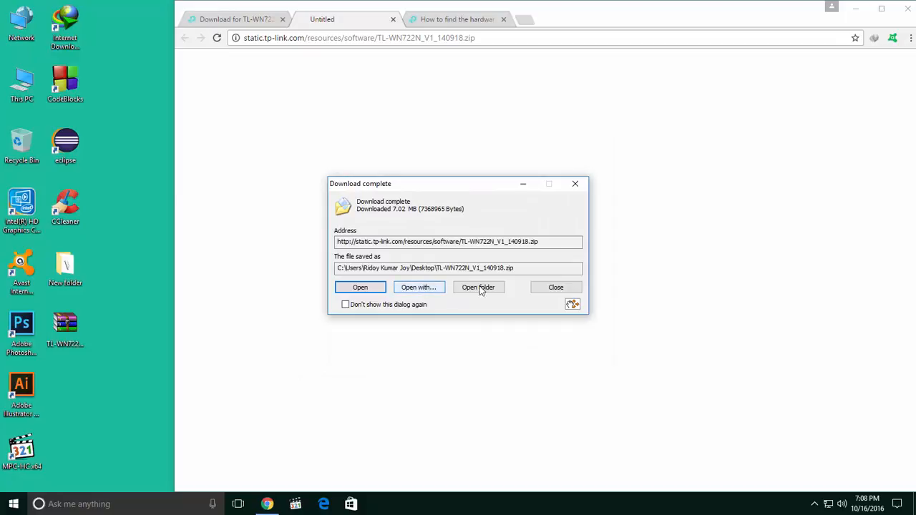
{"action": "left_click", "coordinate": [557, 289]}
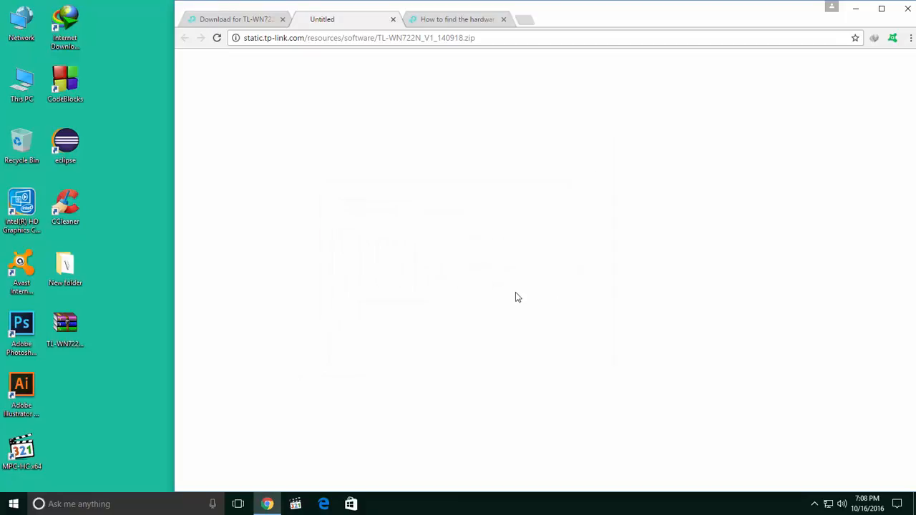
Step: Close the blank download tab and the browser, and refresh the desktop
{"action": "left_click", "coordinate": [394, 20]}
{"action": "scroll", "coordinate": [804, 143], "scroll_direction": "up", "scroll_amount": 3}
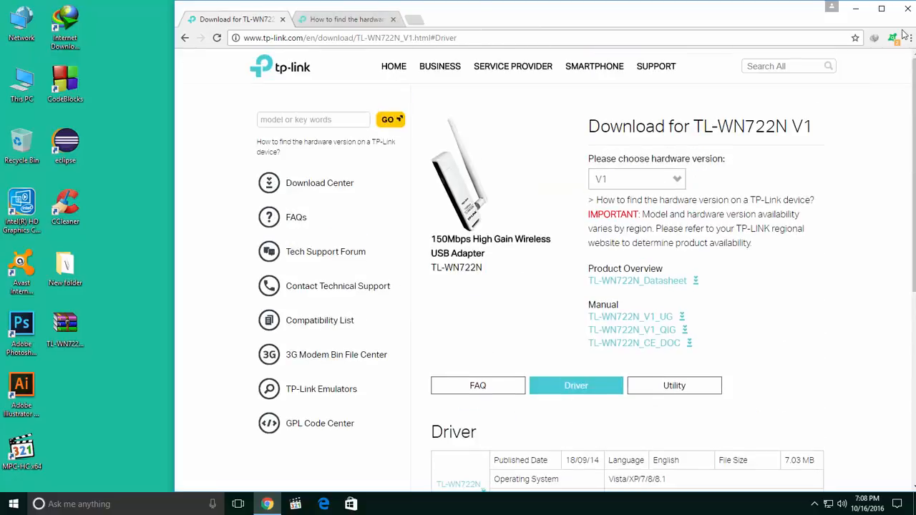
{"action": "left_click", "coordinate": [907, 10]}
{"action": "right_click", "coordinate": [277, 129]}
{"action": "left_click", "coordinate": [301, 163]}
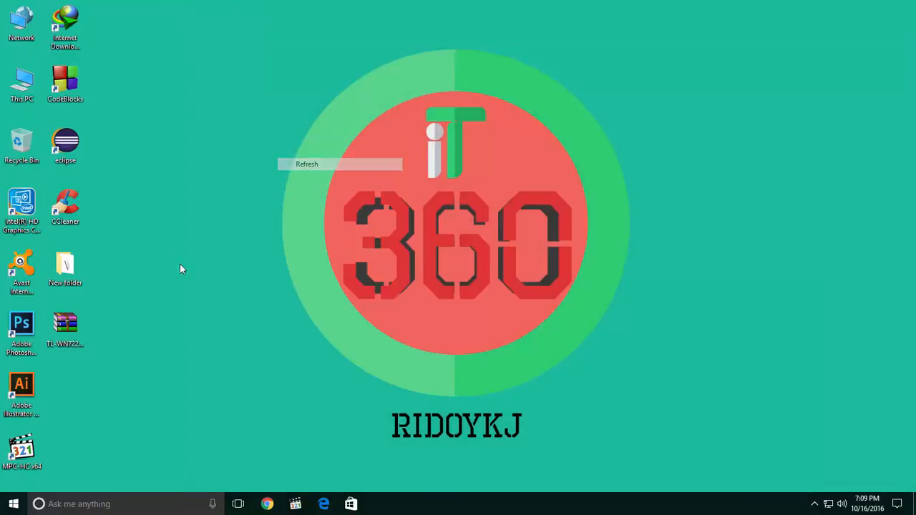
Step: Open the downloaded TL-WN722N driver archive in WinRAR and extract its TL-WN722N_V1_140918 folder to the desktop
{"action": "left_click", "coordinate": [76, 328]}
{"action": "double_click", "coordinate": [76, 328]}
{"action": "left_click_drag", "start_coordinate": [144, 226], "coordinate": [393, 182]}
{"action": "left_click_drag", "start_coordinate": [342, 289], "coordinate": [299, 297]}
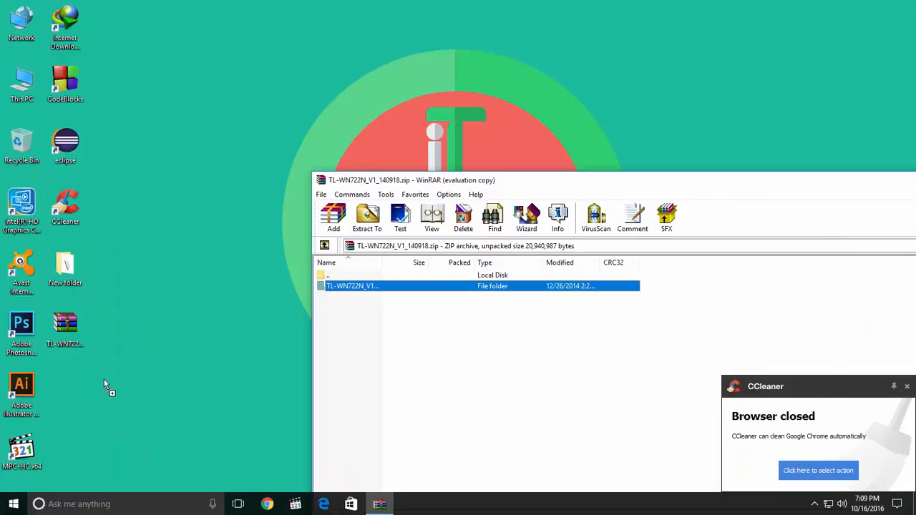
{"action": "left_click_drag", "start_coordinate": [104, 379], "coordinate": [104, 380]}
{"action": "right_click", "coordinate": [192, 231]}
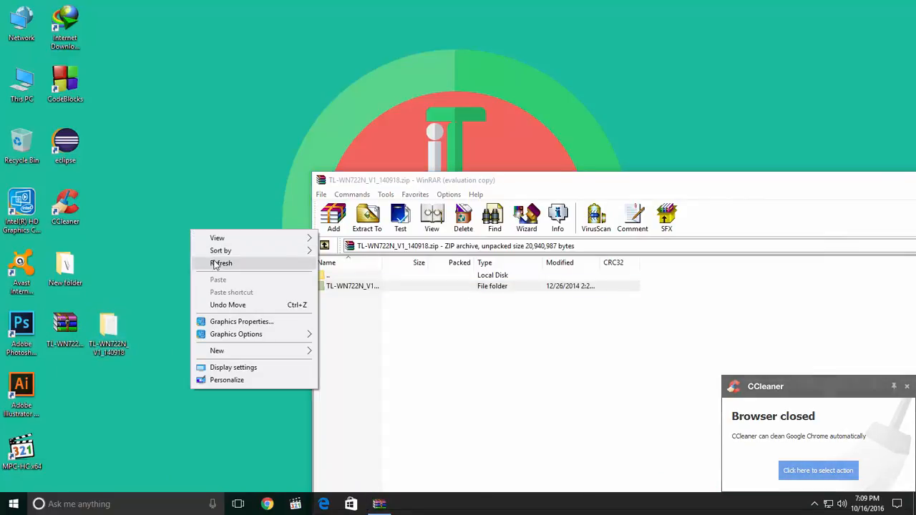
Step: Move the extracted TL-WN722N_V1_140918 folder directly below its archive on the desktop and refresh the desktop
{"action": "left_click", "coordinate": [214, 264]}
{"action": "left_click_drag", "start_coordinate": [108, 331], "coordinate": [98, 365]}
{"action": "right_click", "coordinate": [164, 179]}
{"action": "left_click", "coordinate": [197, 212]}
Step: Close the WinRAR archive window and refresh the desktop
{"action": "left_click_drag", "start_coordinate": [490, 180], "coordinate": [268, 133]}
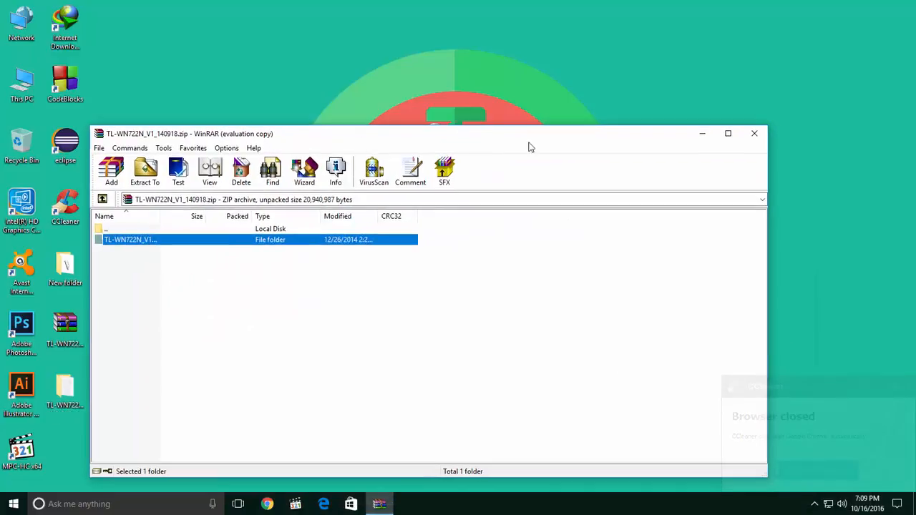
{"action": "left_click", "coordinate": [754, 133]}
{"action": "right_click", "coordinate": [272, 122]}
{"action": "left_click", "coordinate": [287, 154]}
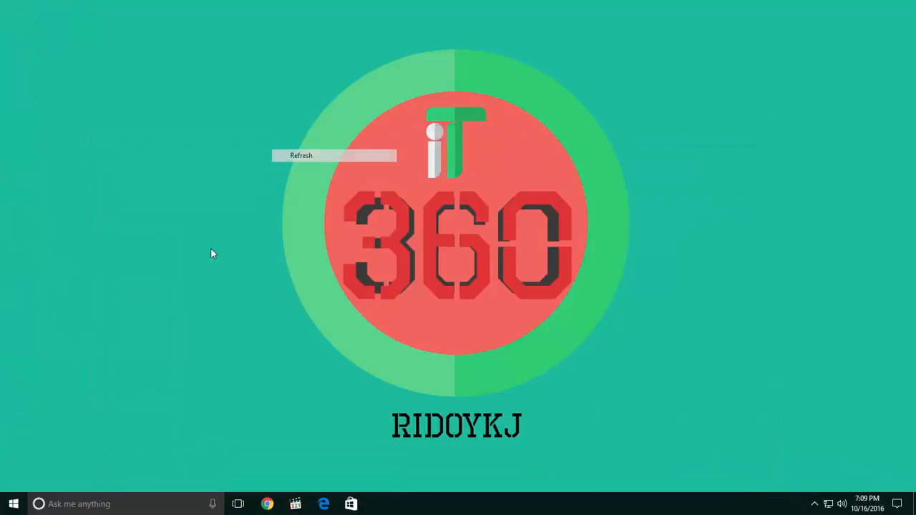
{"action": "right_click", "coordinate": [159, 228]}
{"action": "left_click", "coordinate": [181, 263]}
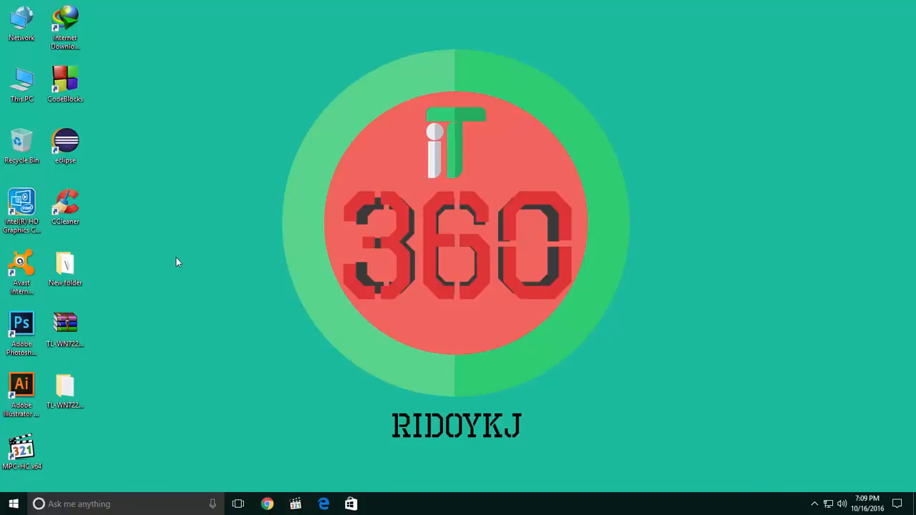
Step: Open Device Manager from the properties of This PC and shift its window clear of the desktop icons
{"action": "right_click", "coordinate": [26, 85]}
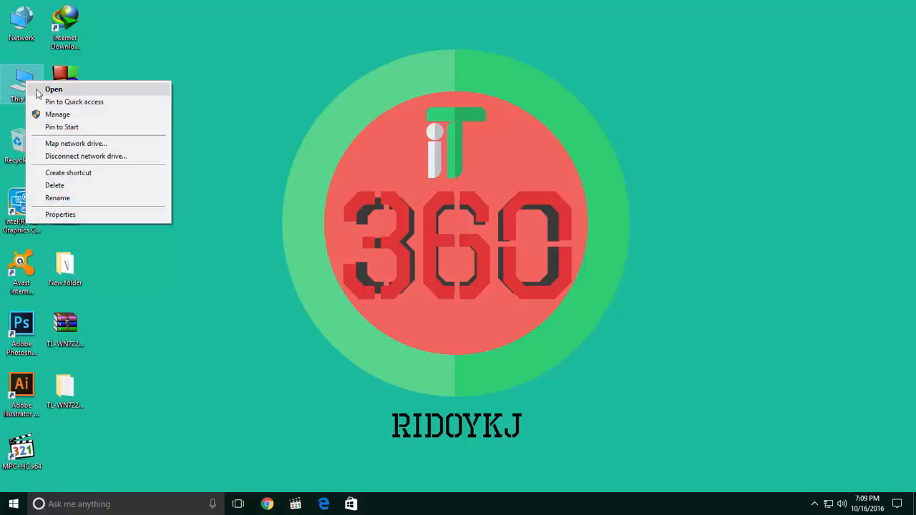
{"action": "left_click", "coordinate": [64, 215]}
{"action": "left_click", "coordinate": [186, 155]}
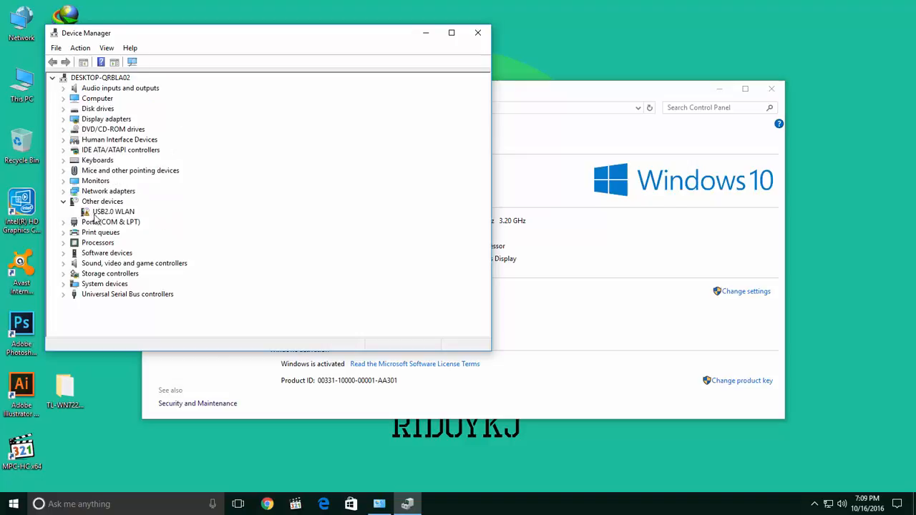
{"action": "left_click_drag", "start_coordinate": [187, 37], "coordinate": [236, 36]}
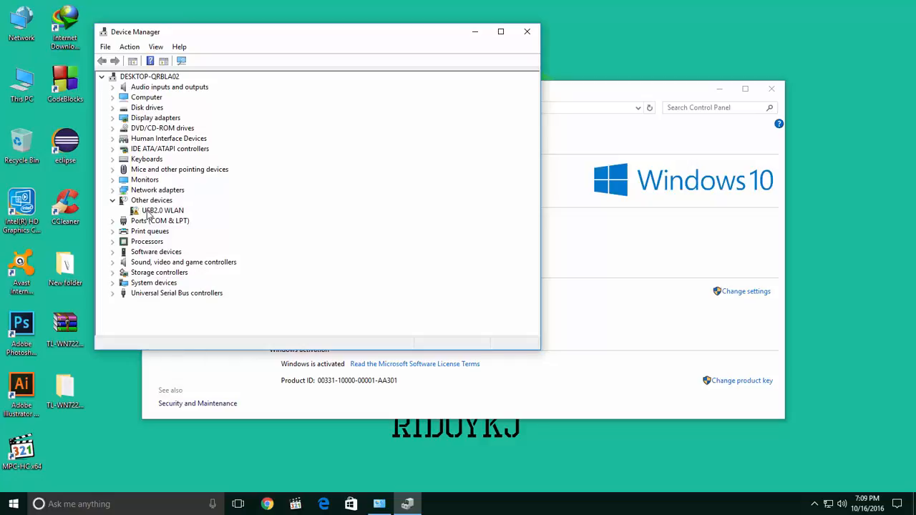
Step: Open the driver properties of the USB2.0 WLAN device and start a driver update that browses this computer for driver software
{"action": "double_click", "coordinate": [156, 210]}
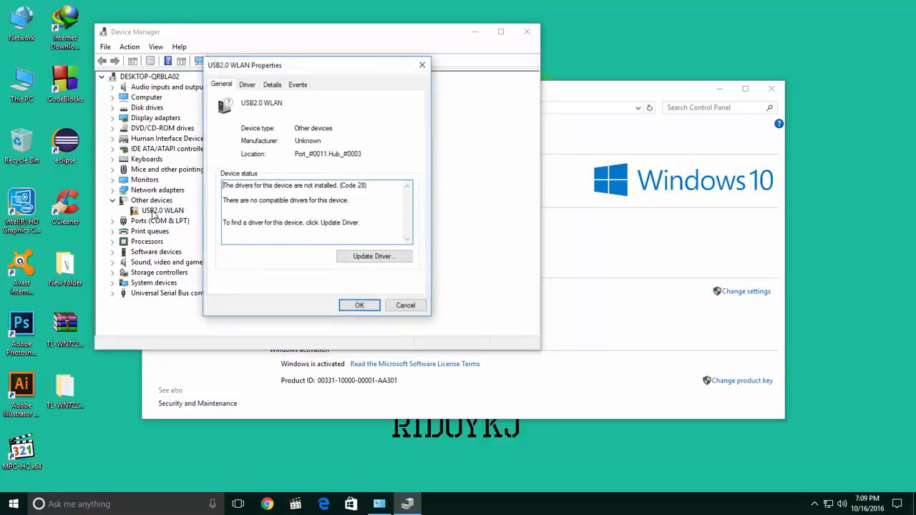
{"action": "left_click", "coordinate": [247, 86]}
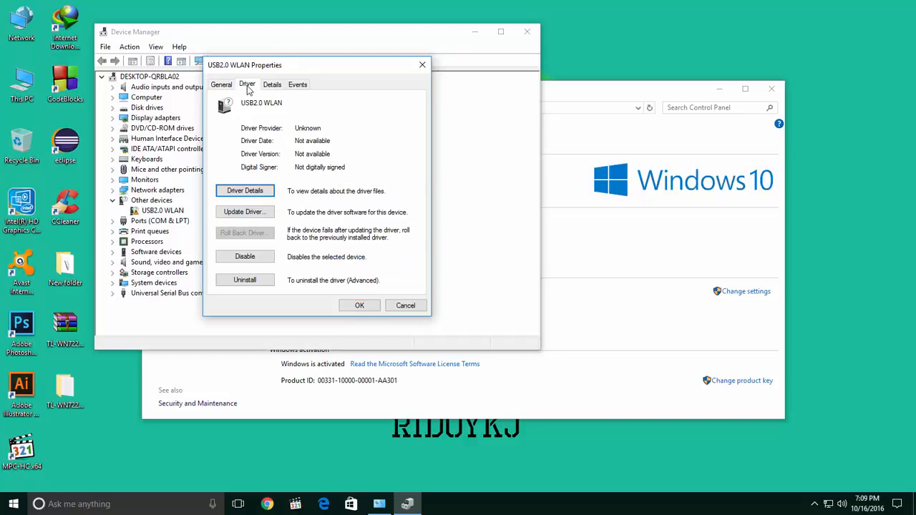
{"action": "left_click", "coordinate": [245, 213]}
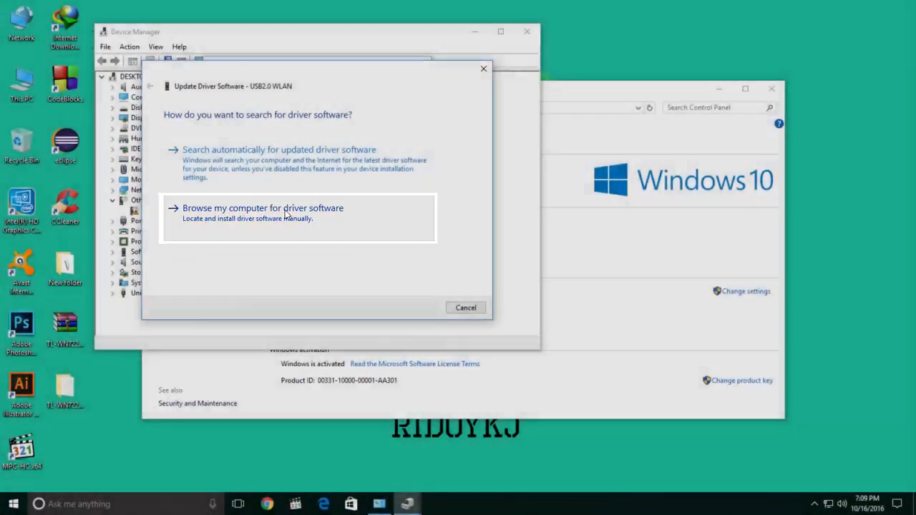
{"action": "left_click", "coordinate": [285, 214]}
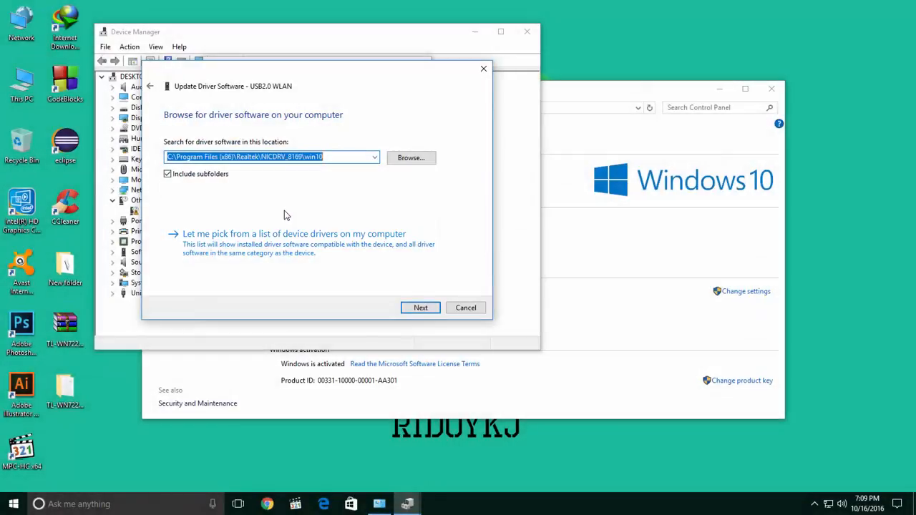
Step: Set the driver search location to the Windows 8.1 64bit folder inside TL-WN722N_V1_140918 on the Desktop
{"action": "left_click", "coordinate": [411, 158]}
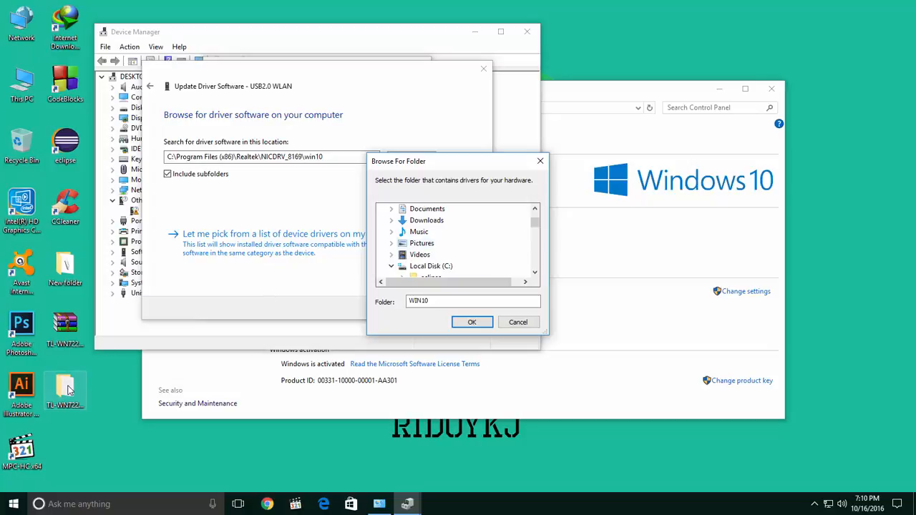
{"action": "scroll", "coordinate": [422, 265], "scroll_direction": "up", "scroll_amount": 2}
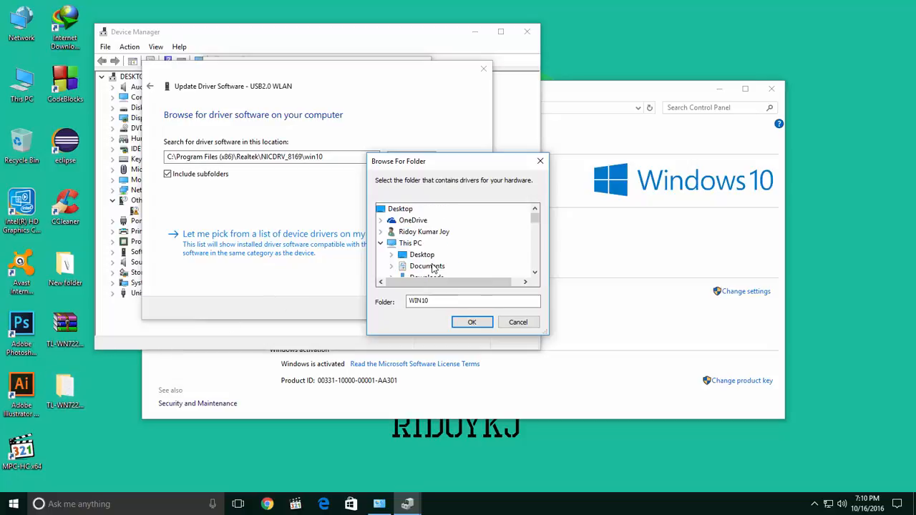
{"action": "left_click", "coordinate": [426, 258]}
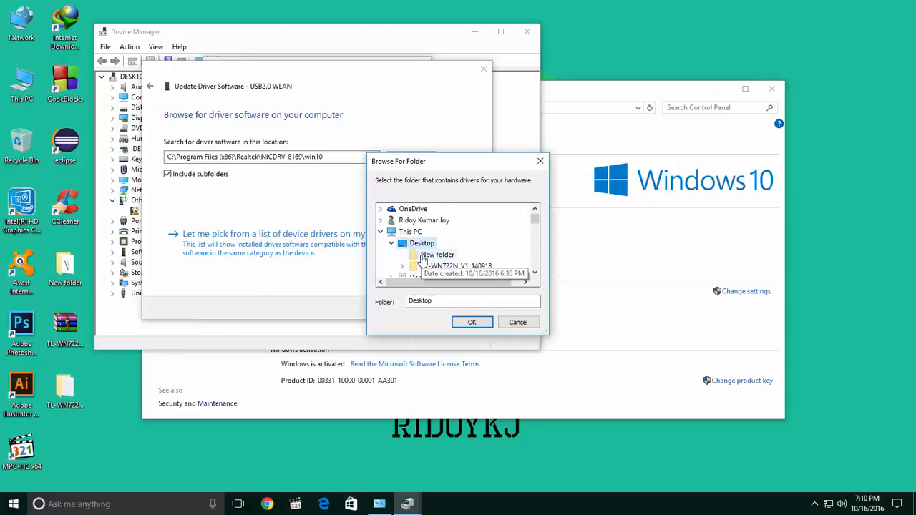
{"action": "left_click", "coordinate": [461, 267]}
{"action": "scroll", "coordinate": [460, 247], "scroll_direction": "down", "scroll_amount": 1}
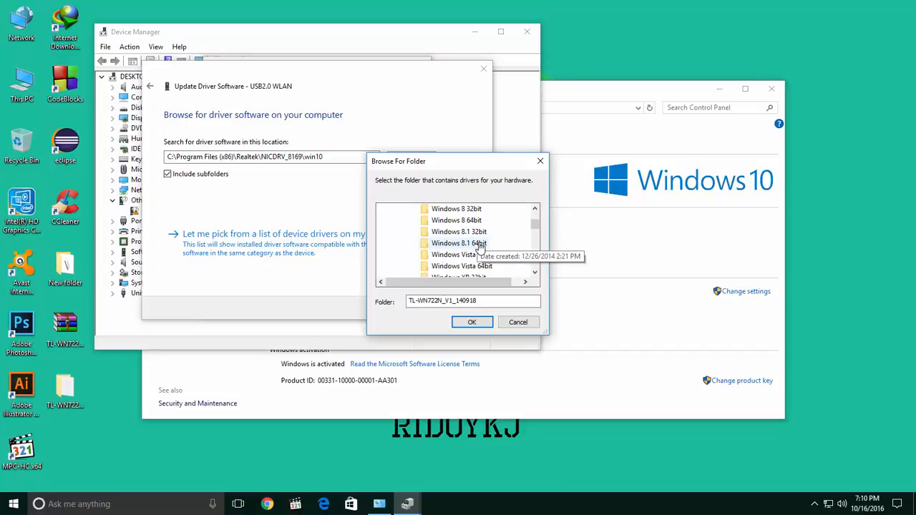
{"action": "left_click", "coordinate": [457, 245]}
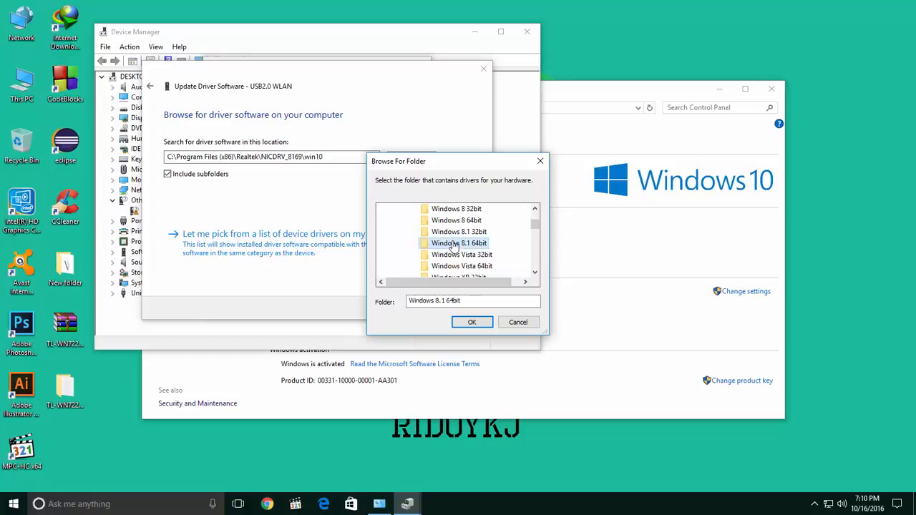
{"action": "left_click", "coordinate": [469, 322]}
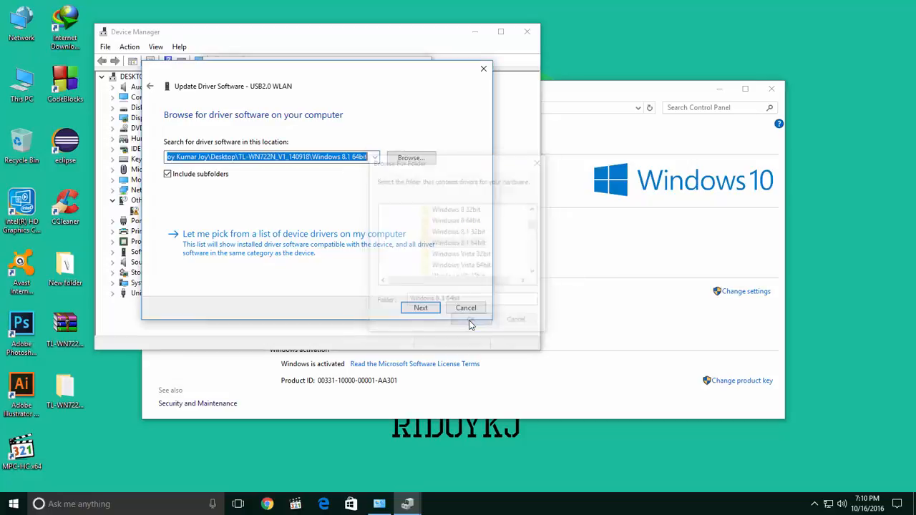
Step: Install the driver from the chosen folder, then close the update wizard and the adapter's properties
{"action": "left_click", "coordinate": [423, 309]}
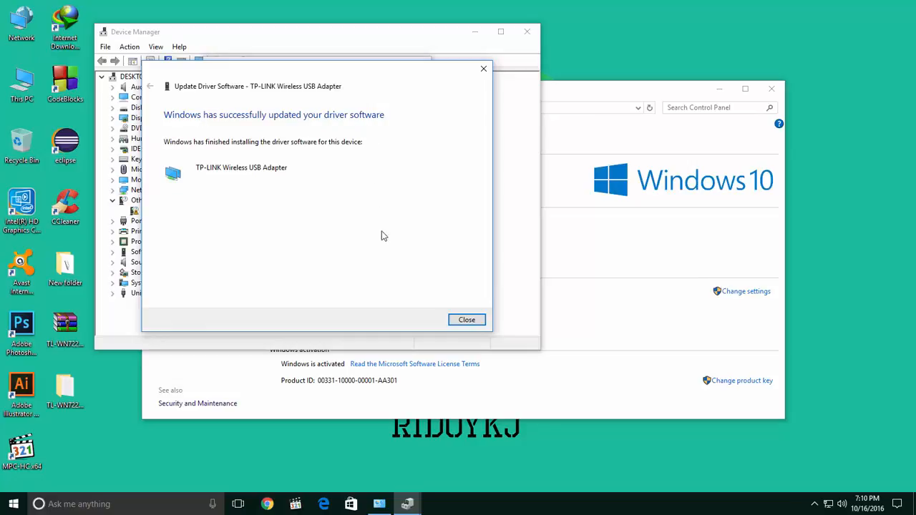
{"action": "left_click", "coordinate": [466, 320]}
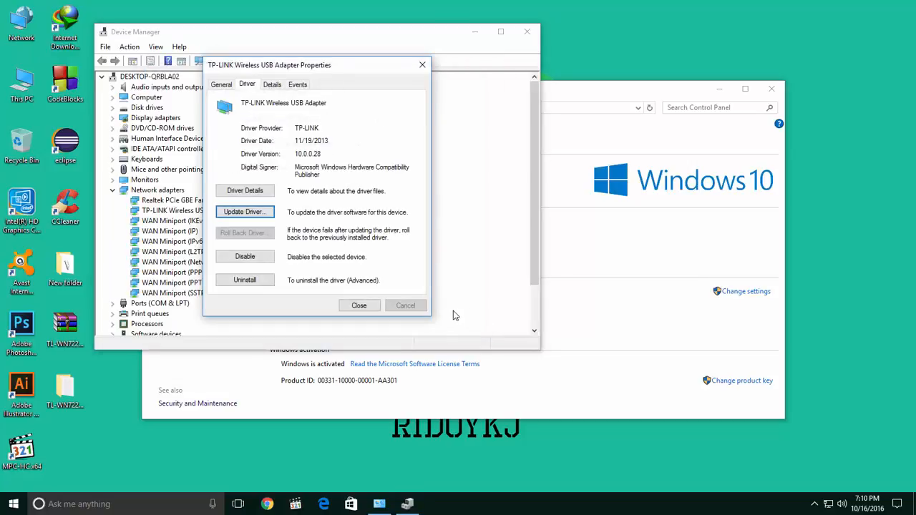
{"action": "left_click", "coordinate": [358, 306]}
Step: Check the network adapters for the TP-LINK Wireless USB Adapter, then close Device Manager and the System window
{"action": "scroll", "coordinate": [215, 256], "scroll_direction": "down", "scroll_amount": 1}
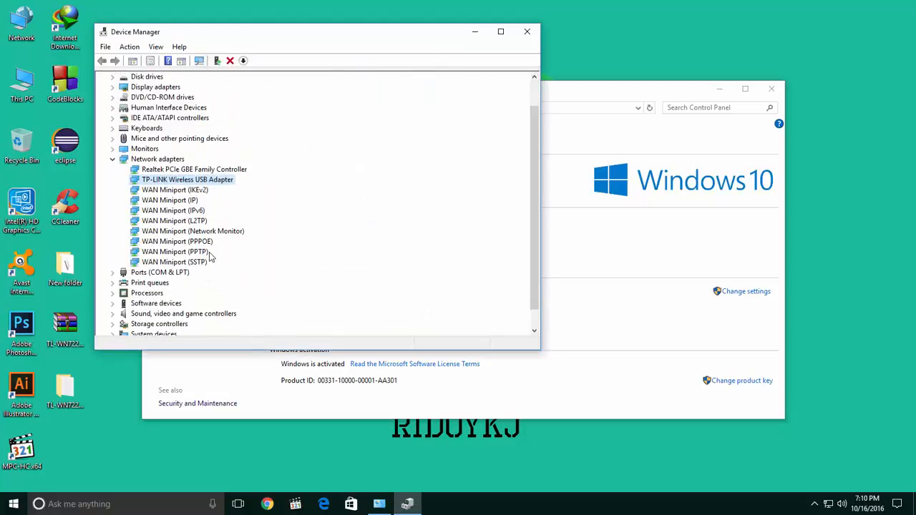
{"action": "scroll", "coordinate": [211, 256], "scroll_direction": "up", "scroll_amount": 1}
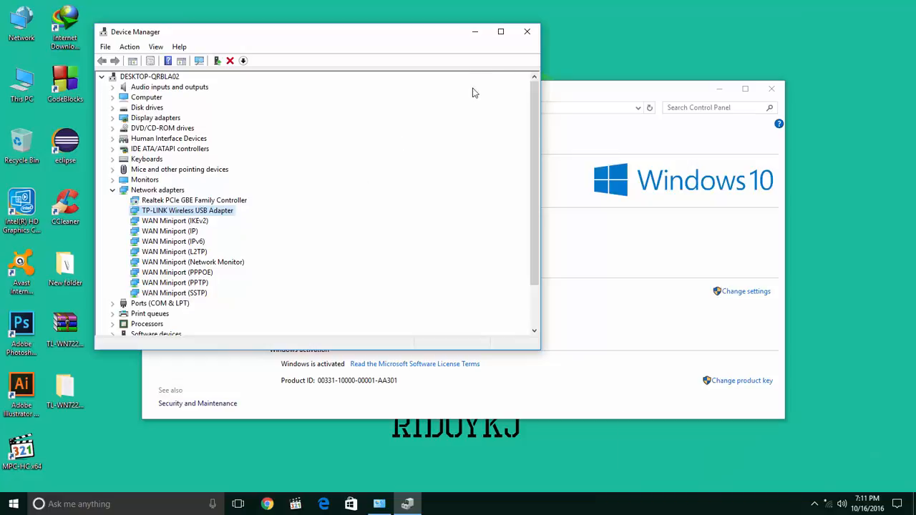
{"action": "left_click", "coordinate": [528, 32]}
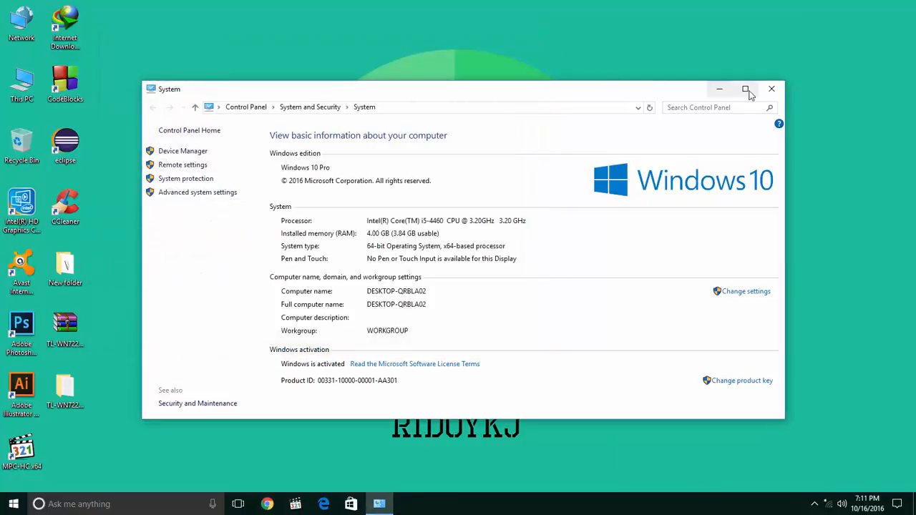
{"action": "left_click", "coordinate": [770, 88]}
{"action": "right_click", "coordinate": [312, 116]}
{"action": "left_click", "coordinate": [347, 147]}
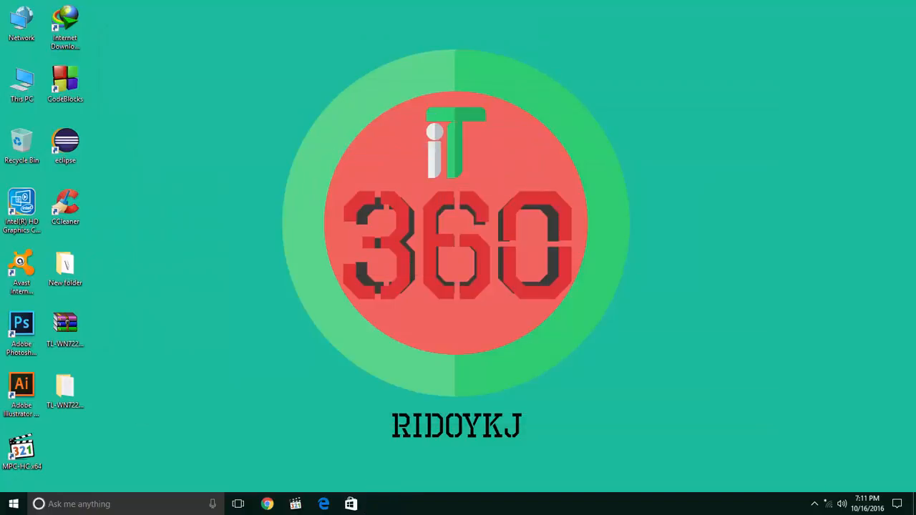
Step: Display the available wireless networks and switch Wi-Fi off and back on
{"action": "left_click", "coordinate": [829, 506]}
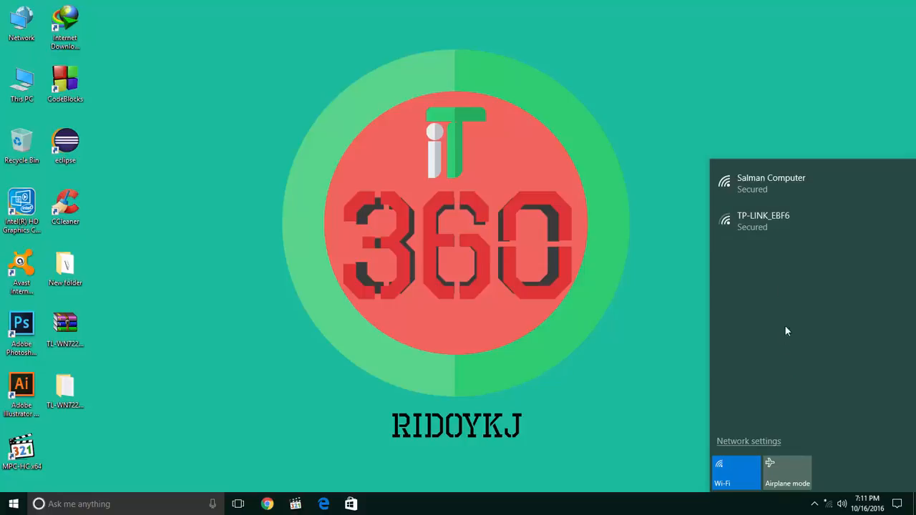
{"action": "left_click", "coordinate": [731, 476]}
{"action": "left_click", "coordinate": [737, 478]}
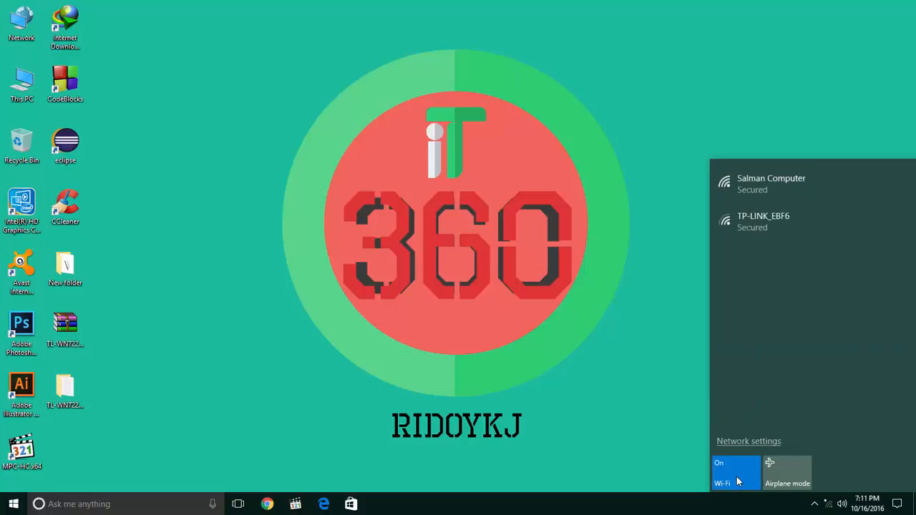